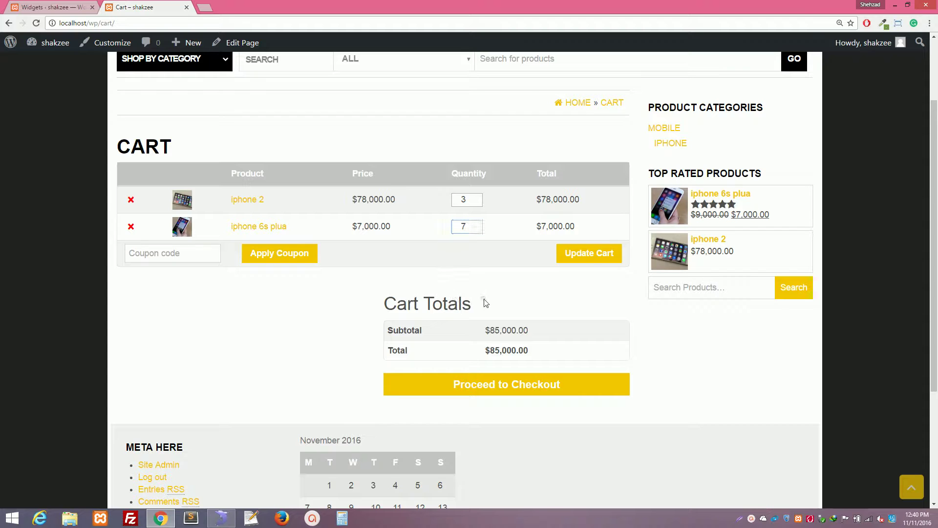
# Update the cart to 3 iPhone 2 and 7 iPhone 6s Plus ($283,000.00) and proceed to checkout.
pyautogui.click(584, 252)
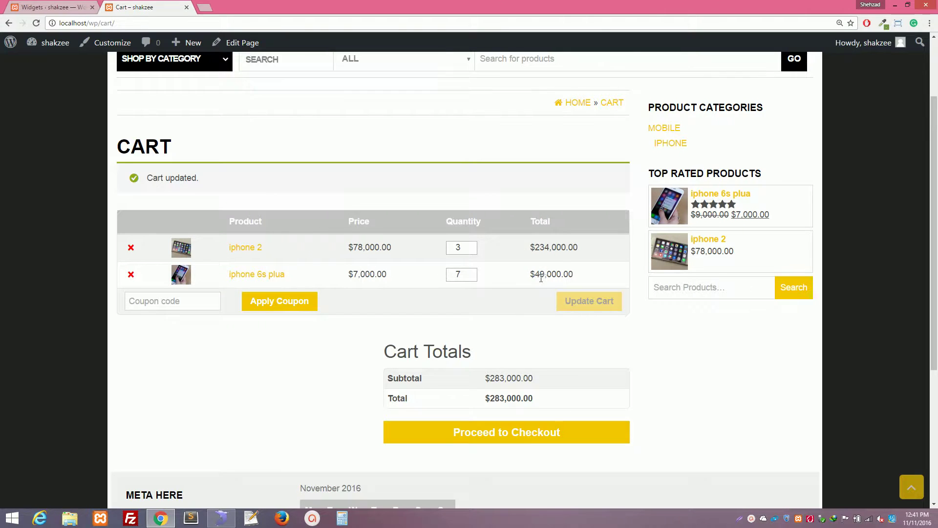
pyautogui.scroll(-3, 541, 279)
pyautogui.click(449, 295)
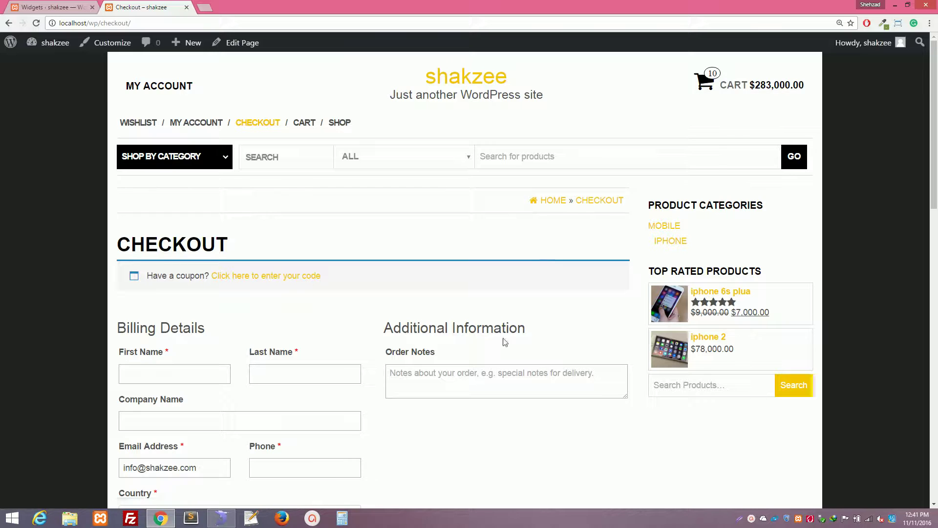
# Enter the billing first name, last name and company name, then move through the email and phone fields.
pyautogui.scroll(-2, 505, 342)
pyautogui.click(188, 259)
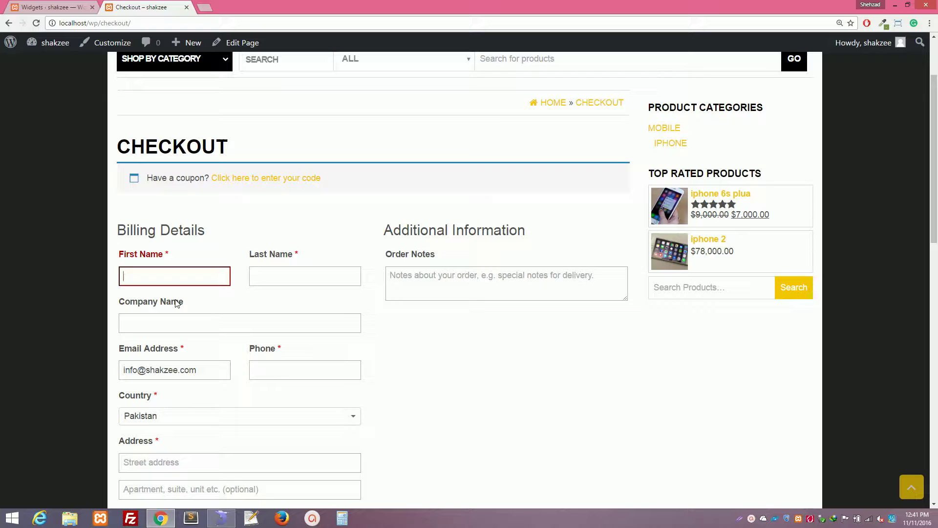
pyautogui.press('Tab')
pyautogui.press('Tab')
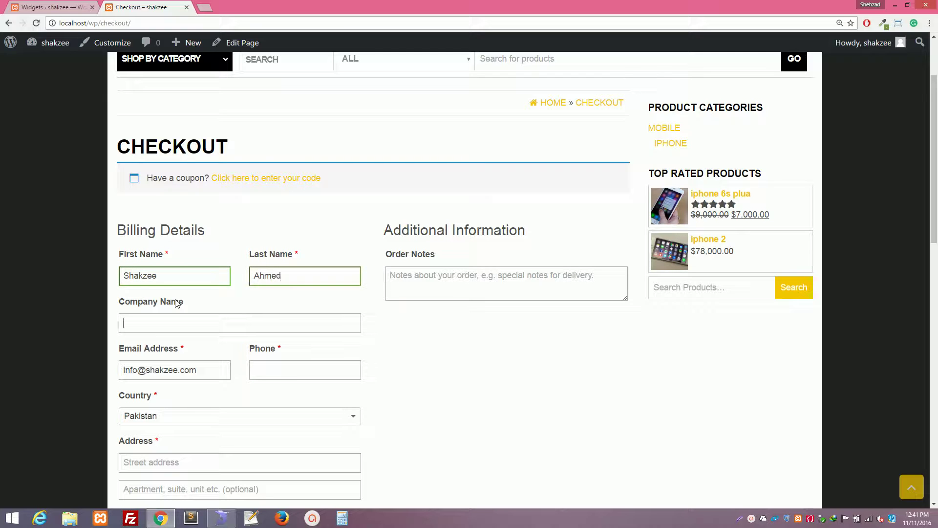
pyautogui.write('shakzee')
pyautogui.press('Tab')
pyautogui.press('Tab')
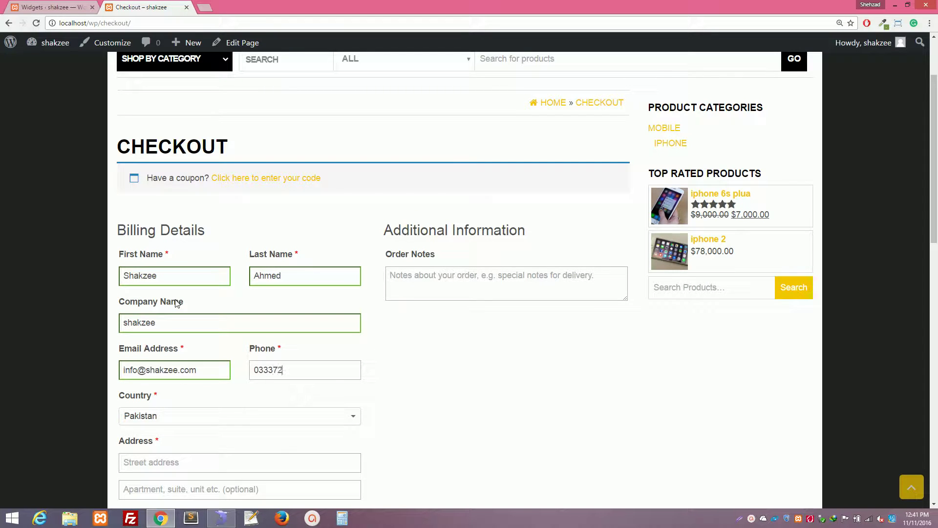
pyautogui.press('Tab')
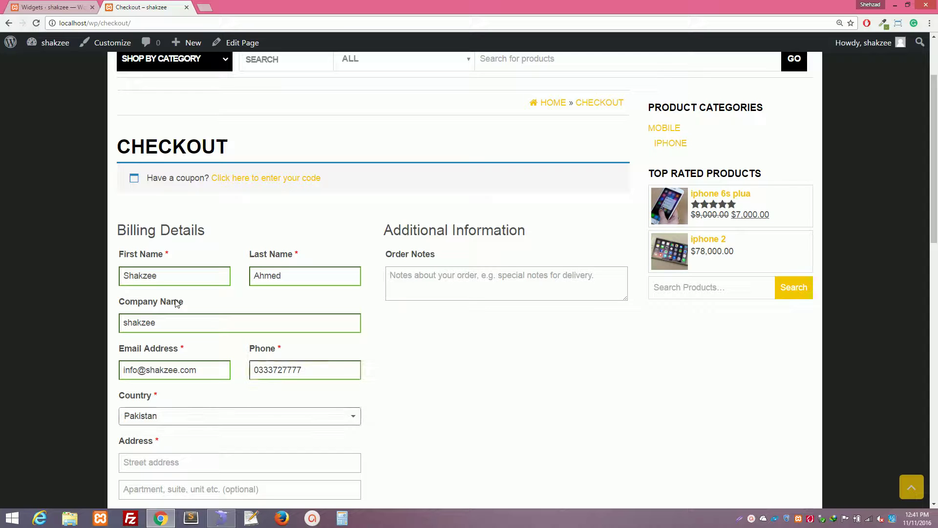
pyautogui.scroll(-3, 205, 318)
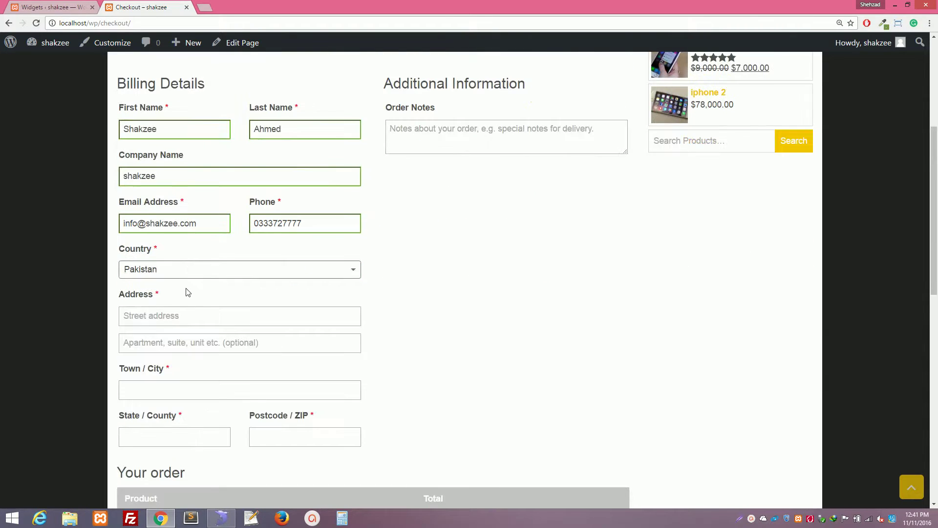
# Enter the billing street address, correcting one mistyped letter.
pyautogui.click(153, 316)
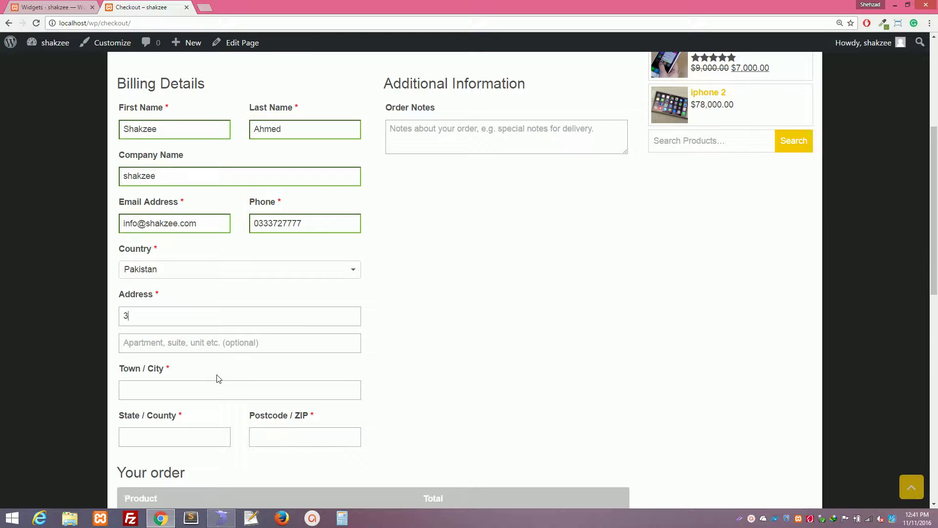
pyautogui.write('31 DHa KARAC')
pyautogui.press('BackSpace')
pyautogui.write('A')
pyautogui.press('Tab')
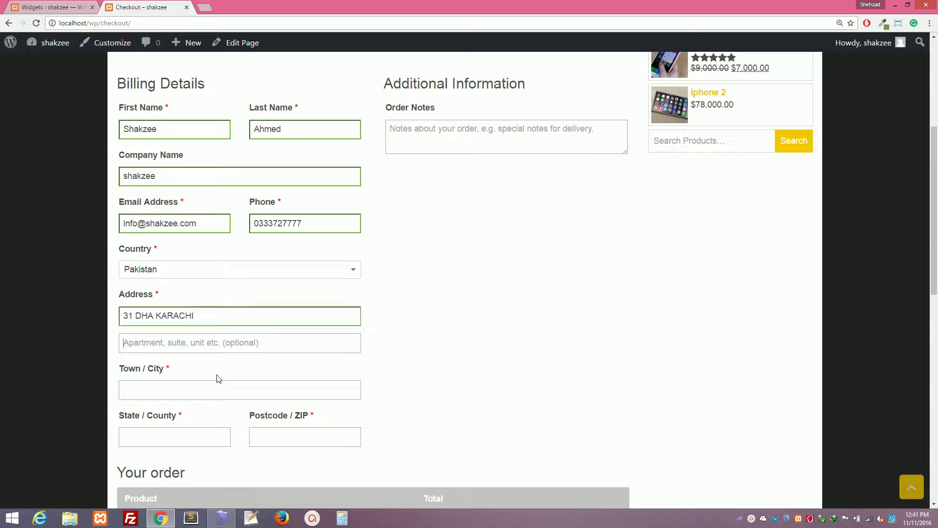
# Fill in the second address line, town, state and postcode so the order summary refreshes.
pyautogui.write('52252')
pyautogui.press('Tab')
pyautogui.scroll(-2, 191, 308)
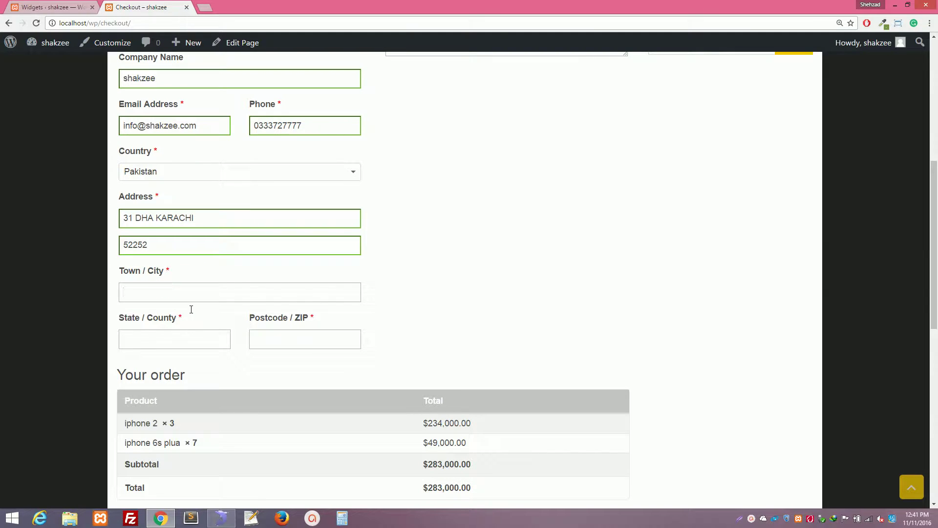
pyautogui.write('KARACHI')
pyautogui.press('Tab')
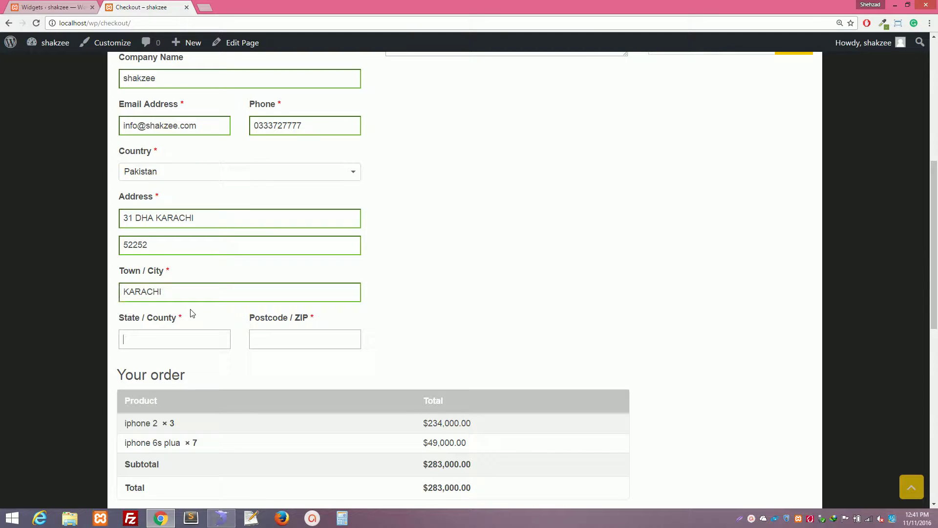
pyautogui.write('SINDH')
pyautogui.press('Tab')
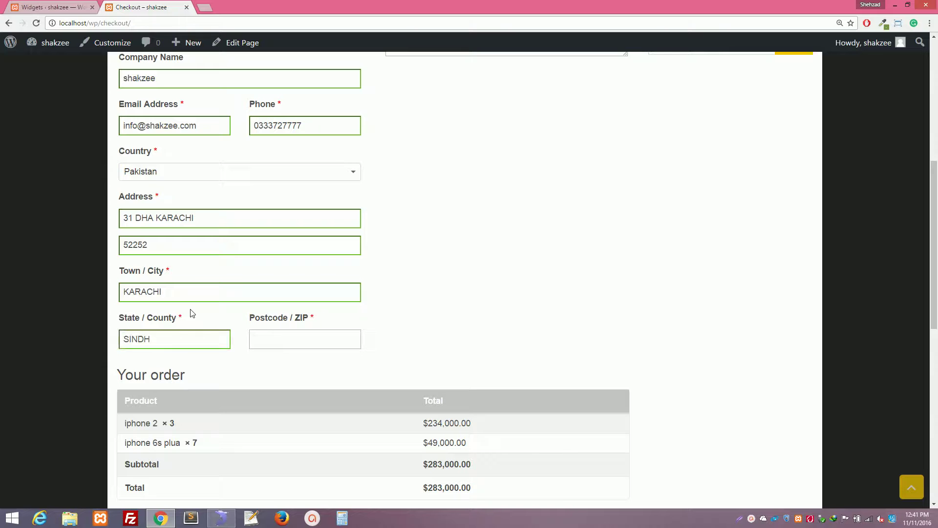
pyautogui.write('58000')
pyautogui.click(597, 180)
pyautogui.scroll(-5, 469, 311)
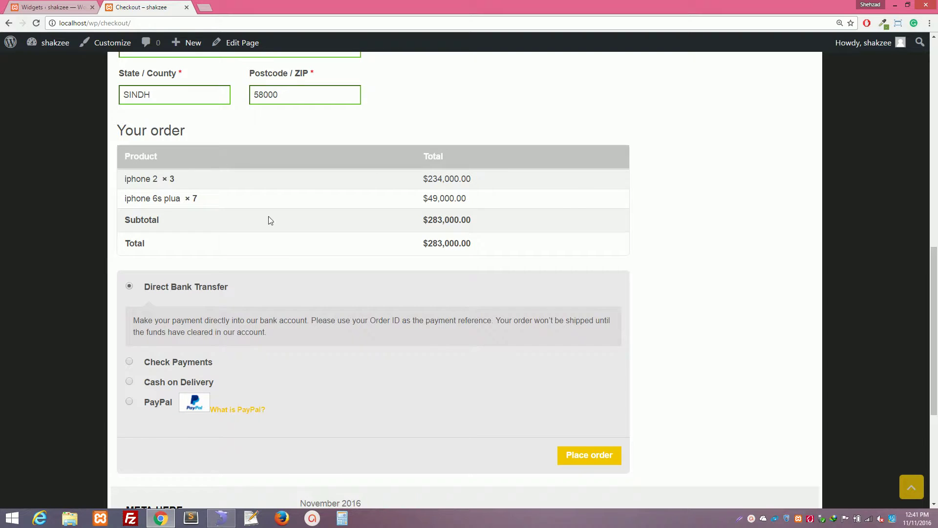
# Try the payment options, settle on Cash on Delivery, and place the order.
pyautogui.scroll(-2, 355, 260)
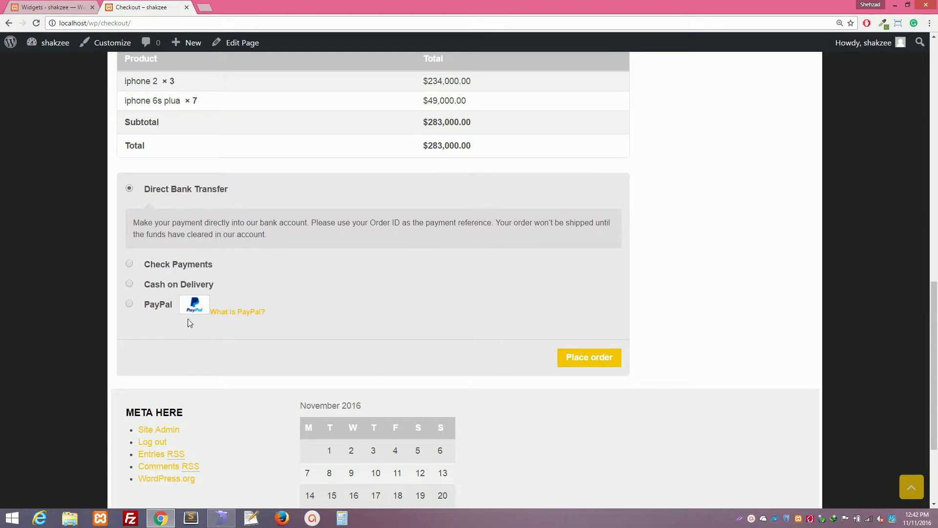
pyautogui.click(131, 304)
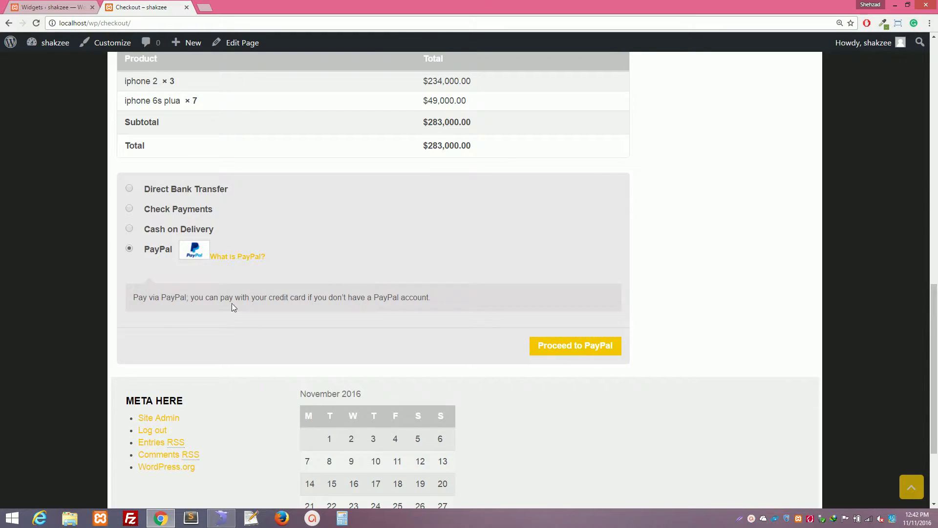
pyautogui.click(130, 229)
pyautogui.click(129, 209)
pyautogui.click(130, 189)
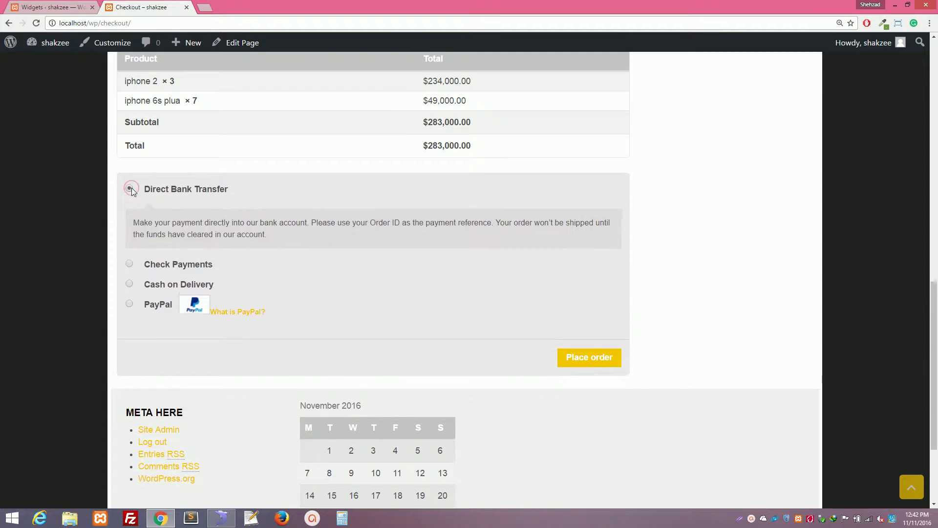
pyautogui.click(130, 284)
pyautogui.click(591, 345)
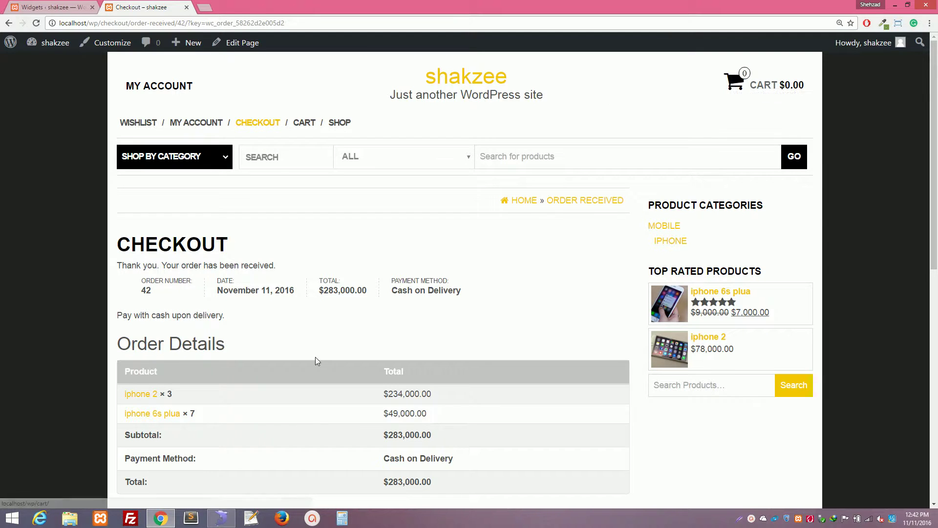
# Scroll through the order-received confirmation and highlight the billing address details.
pyautogui.scroll(-3, 317, 360)
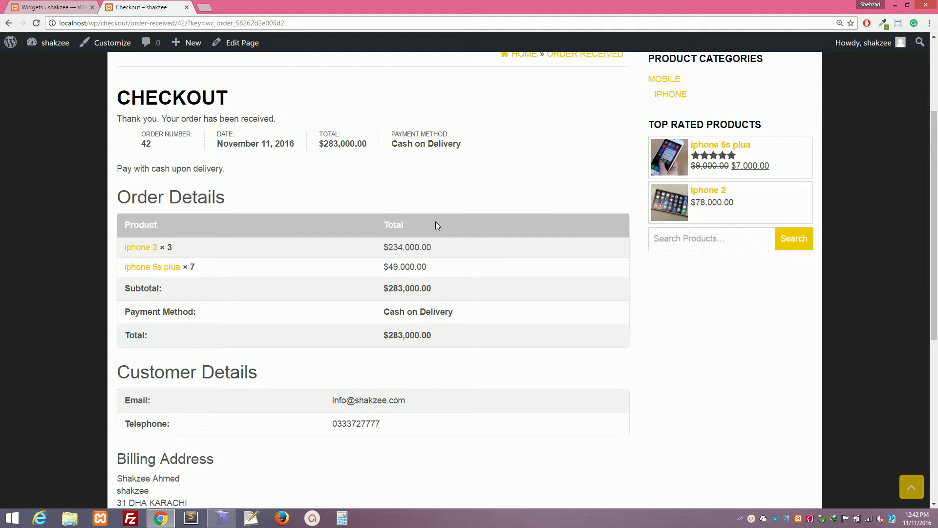
pyautogui.scroll(-3, 298, 298)
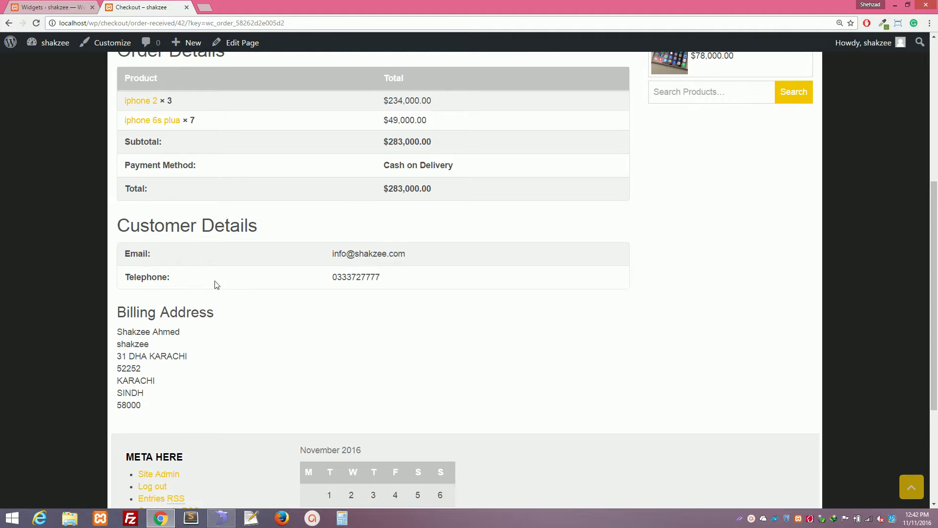
pyautogui.moveTo(128, 306); pyautogui.dragTo(241, 396)
pyautogui.click(241, 395)
# Switch between the order-received page and the admin Widgets tab, ending on Widgets.
pyautogui.click(35, 6)
pyautogui.click(141, 7)
pyautogui.scroll(5, 404, 132)
pyautogui.click(48, 7)
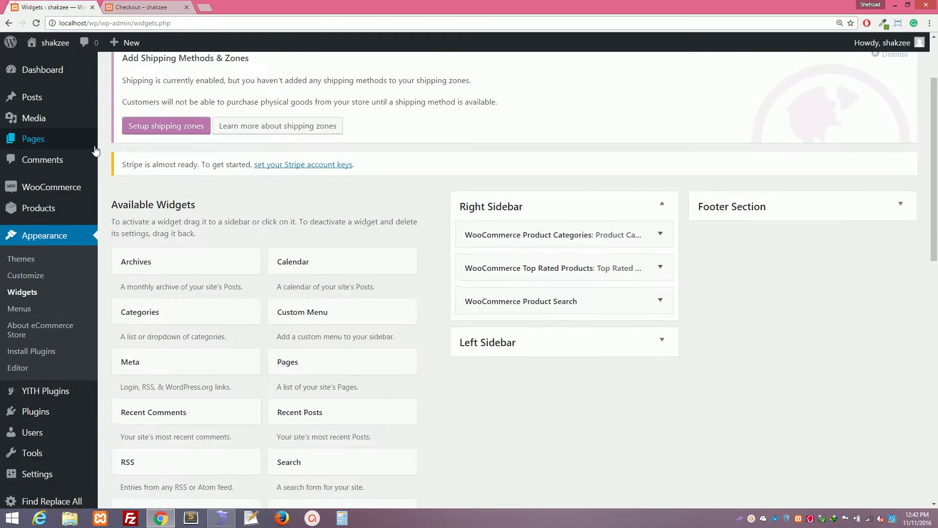
# Reload the admin, go to WooCommerce Orders, and highlight the Actions column heading.
pyautogui.click(35, 23)
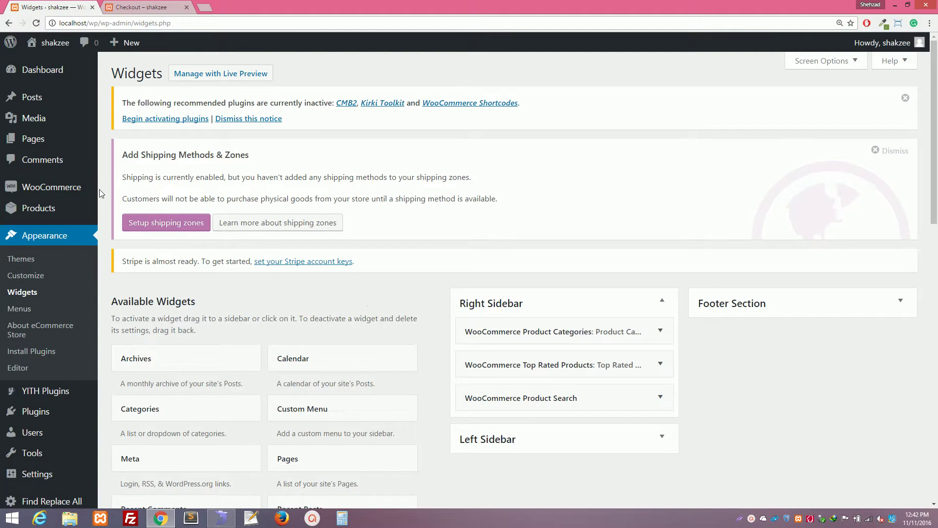
pyautogui.moveTo(48, 192)
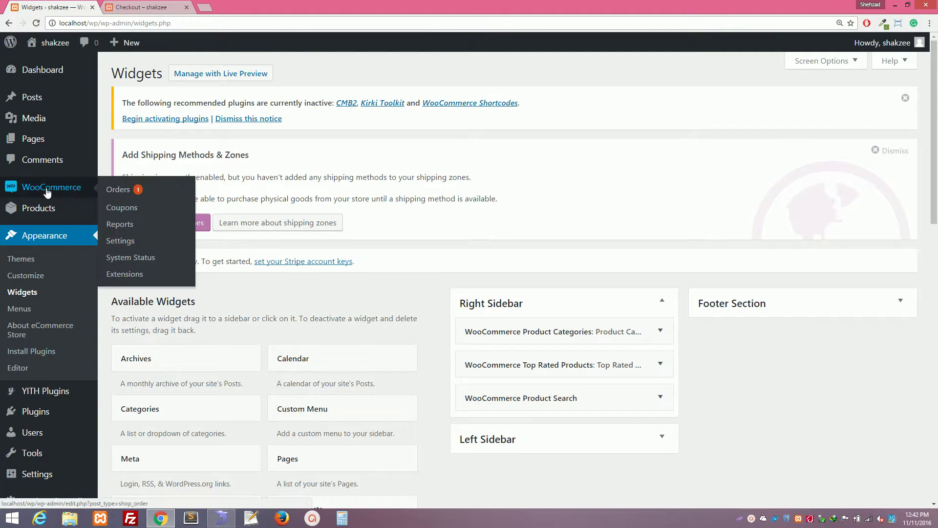
pyautogui.click(141, 198)
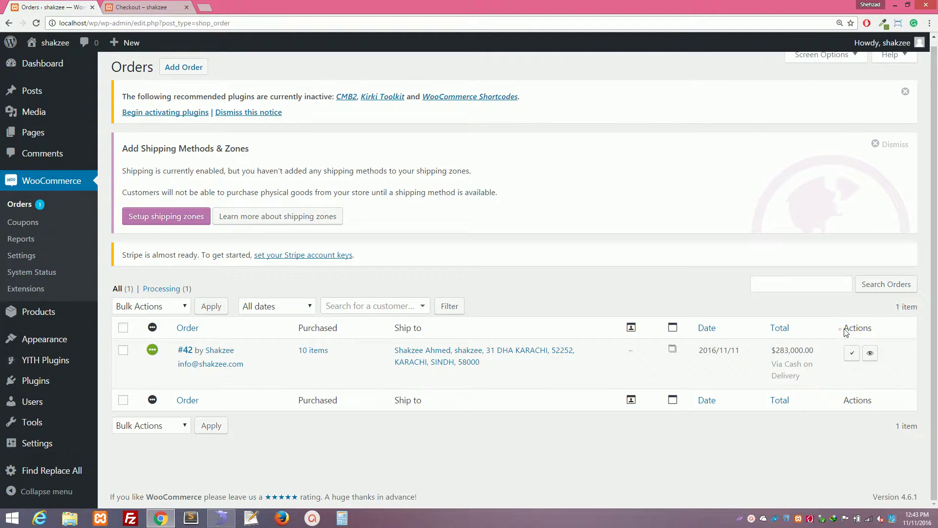
pyautogui.moveTo(843, 327); pyautogui.dragTo(872, 327)
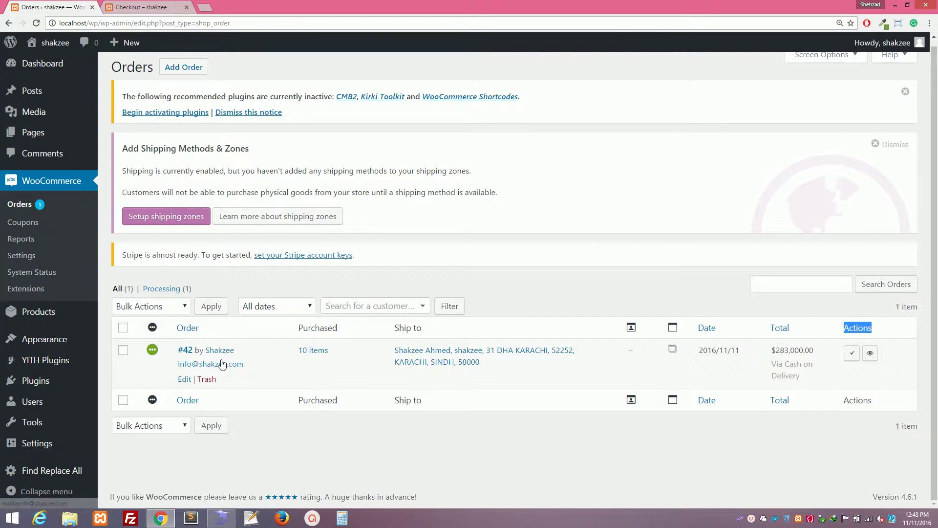
# Mark order 42 as Completed using the check-mark button in its Actions column.
pyautogui.click(153, 354)
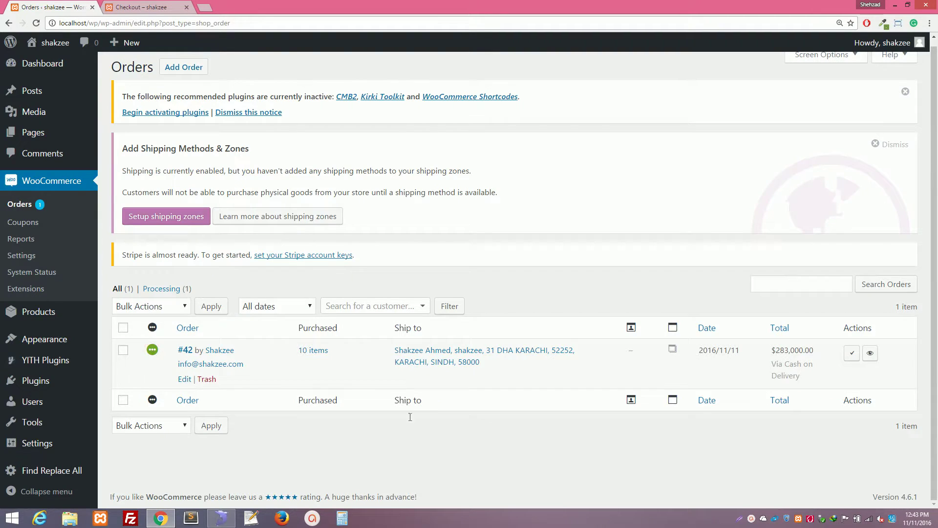
pyautogui.click(852, 353)
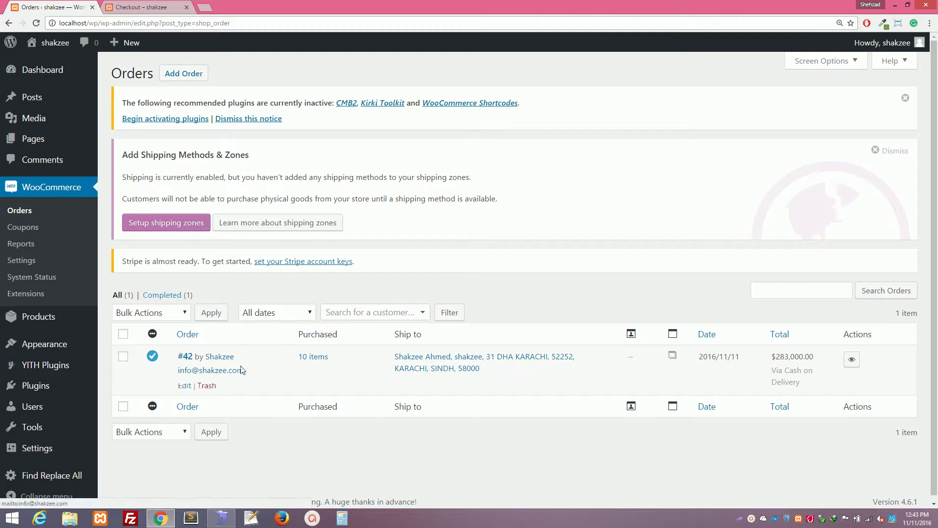
pyautogui.click(158, 314)
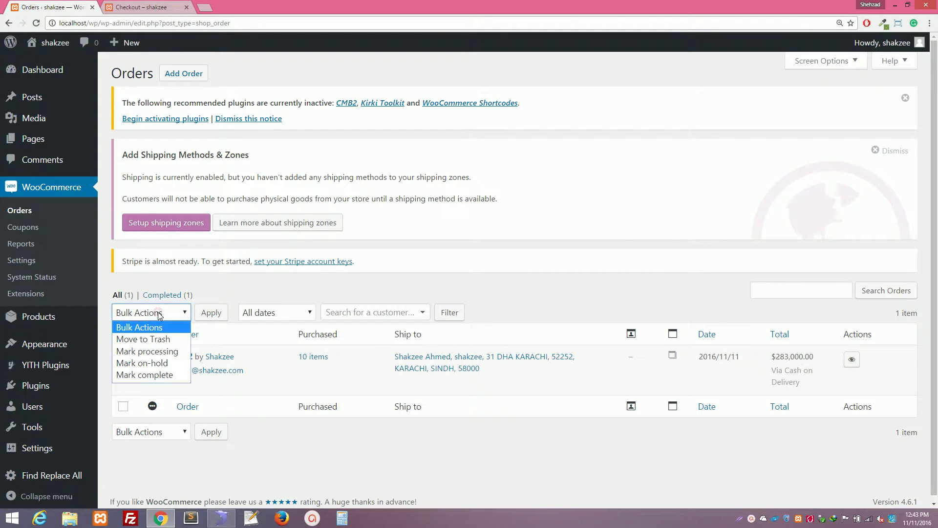
# Bulk-mark order #42 as processing.
pyautogui.click(147, 350)
pyautogui.click(124, 357)
pyautogui.click(210, 313)
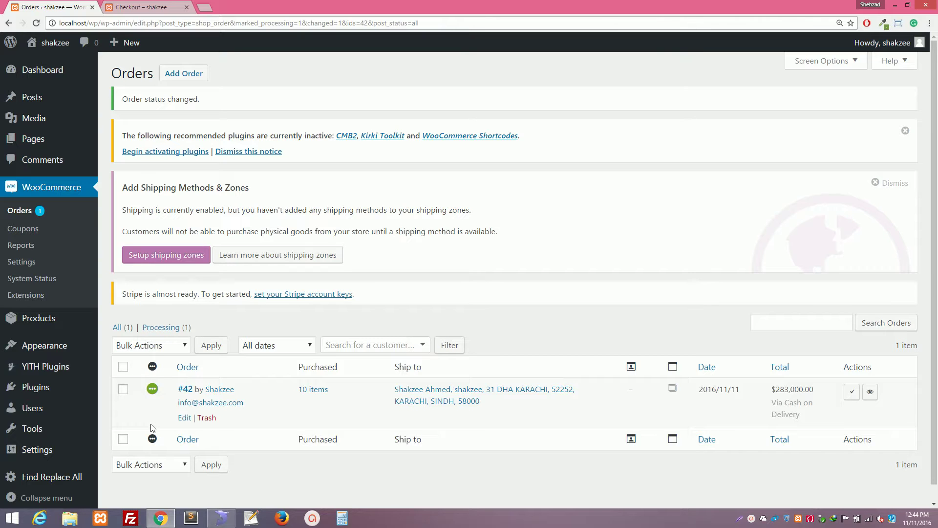
# Bulk-change order #42 to on-hold.
pyautogui.click(164, 346)
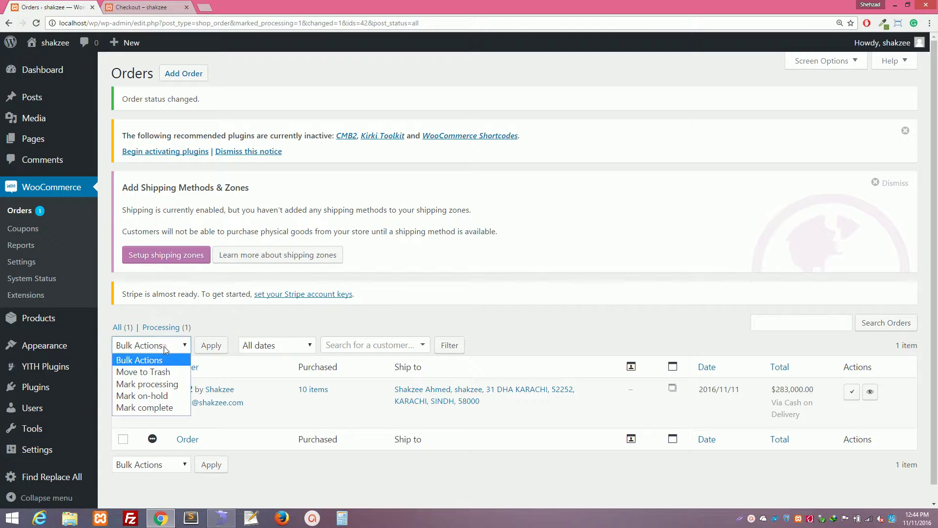
pyautogui.click(160, 397)
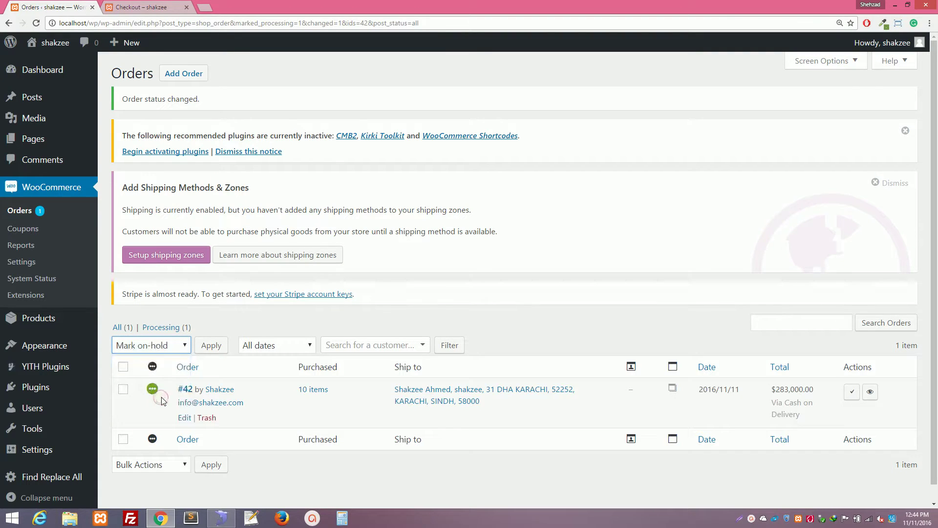
pyautogui.click(123, 389)
pyautogui.click(224, 346)
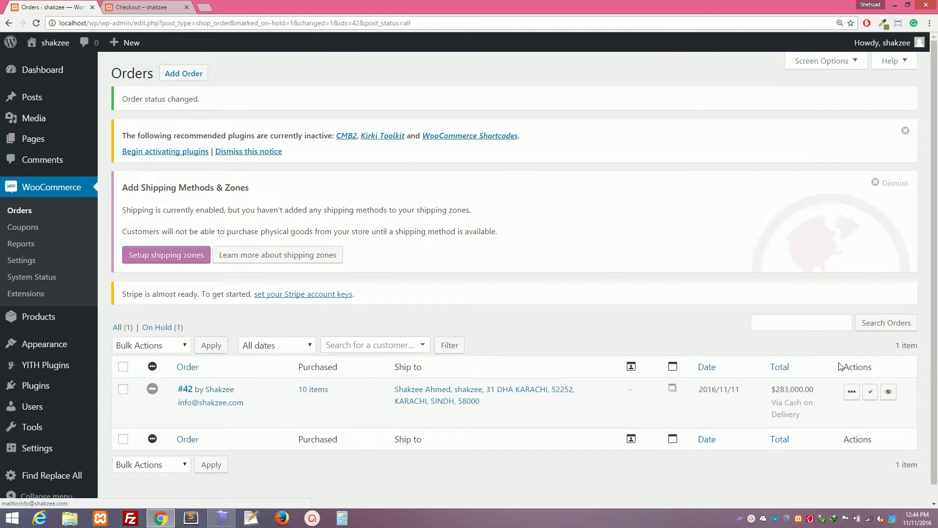
# Bulk-mark order #42 complete and reload the Orders list.
pyautogui.click(123, 389)
pyautogui.click(142, 345)
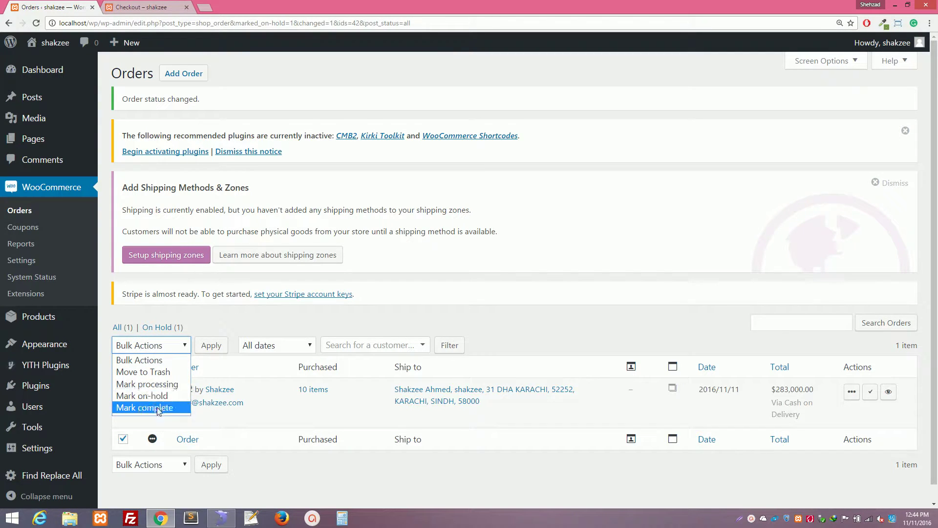
pyautogui.click(147, 407)
pyautogui.click(211, 346)
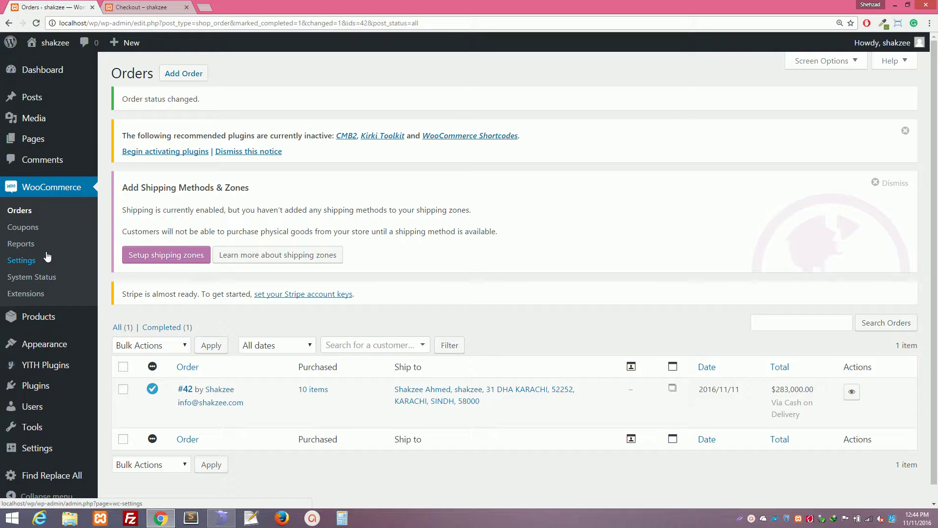
pyautogui.click(22, 260)
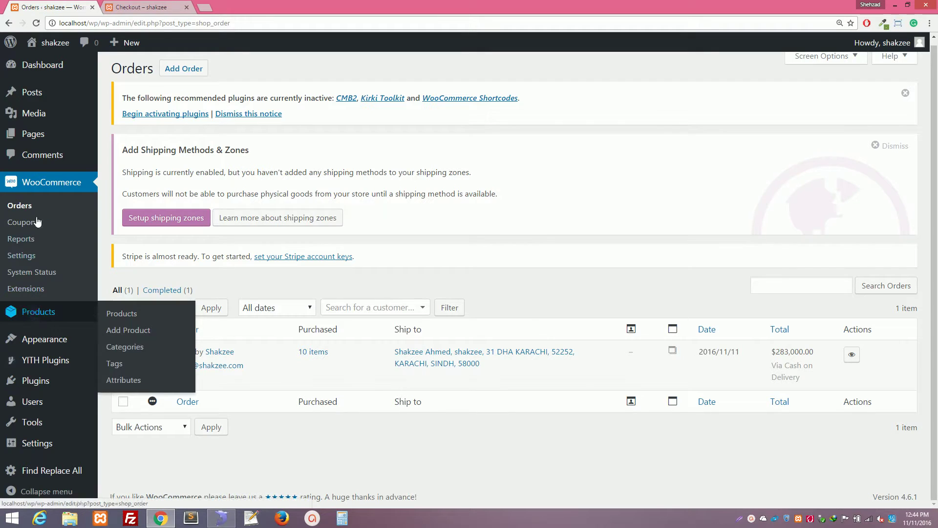
# Open the Dashboard and scroll to WooCommerce Status showing $283,000.00 net sales this month.
pyautogui.click(29, 205)
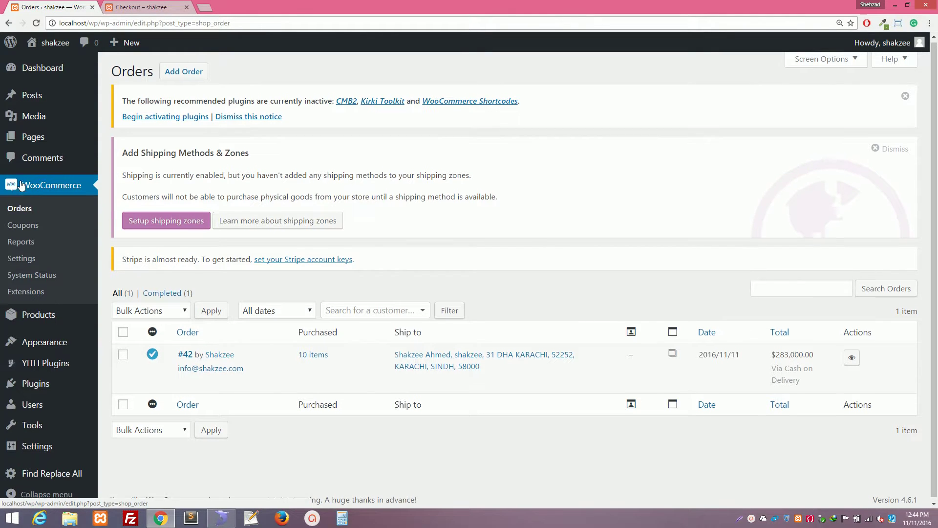
pyautogui.click(116, 71)
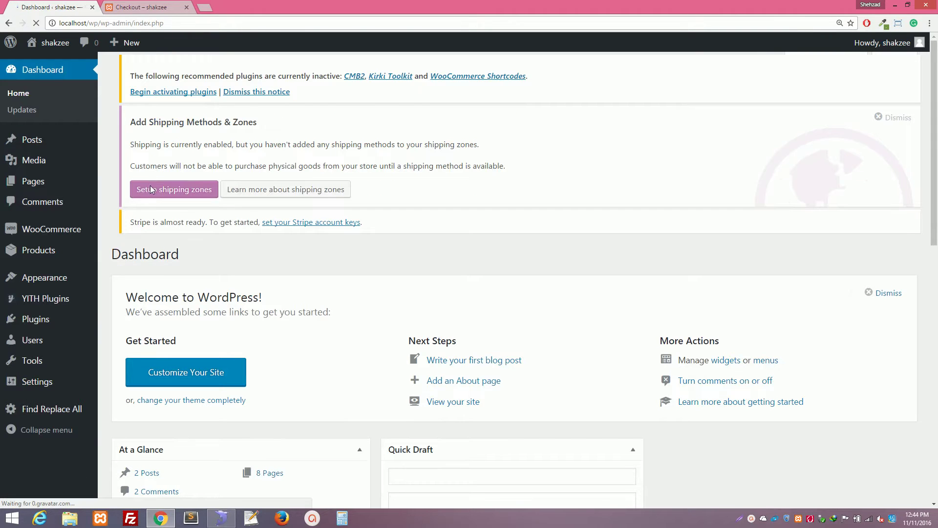
pyautogui.scroll(-7, 273, 256)
pyautogui.scroll(-5, 273, 256)
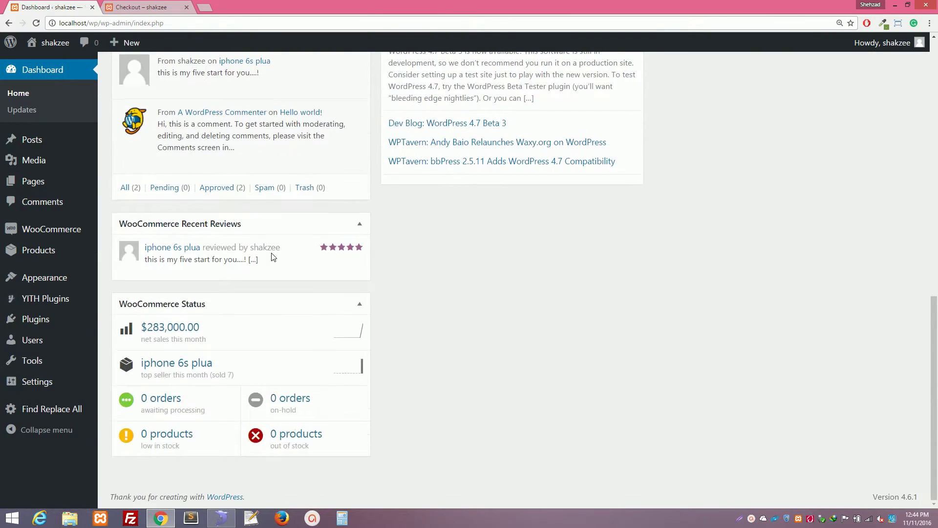
pyautogui.scroll(12, 272, 257)
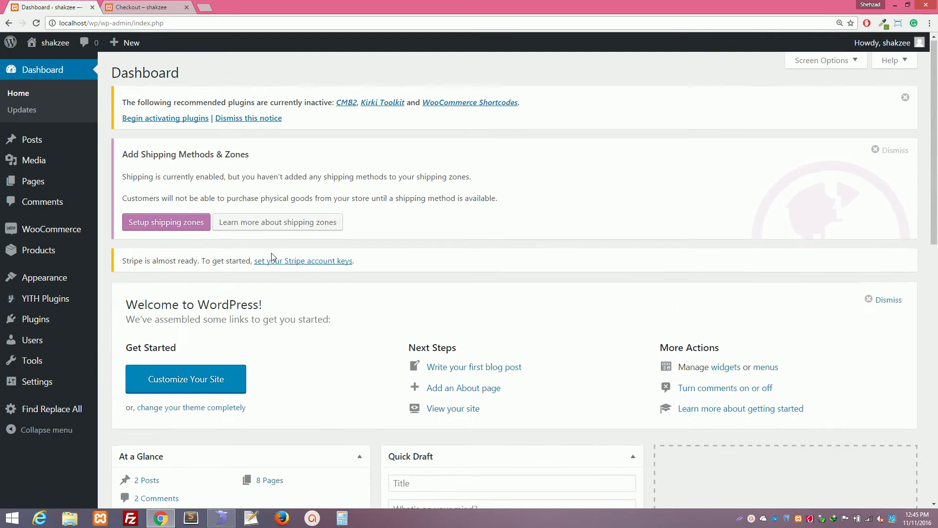
pyautogui.scroll(-10, 273, 257)
pyautogui.scroll(-2, 273, 256)
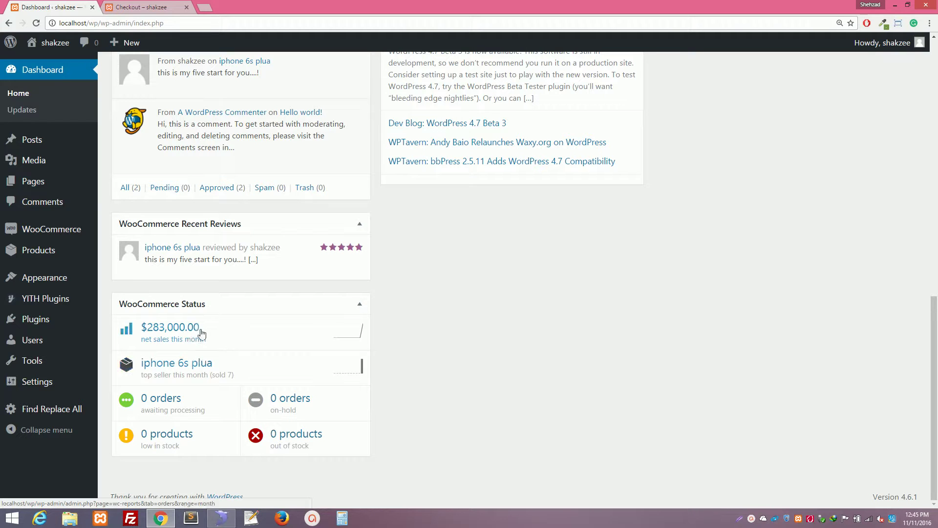
pyautogui.click(222, 344)
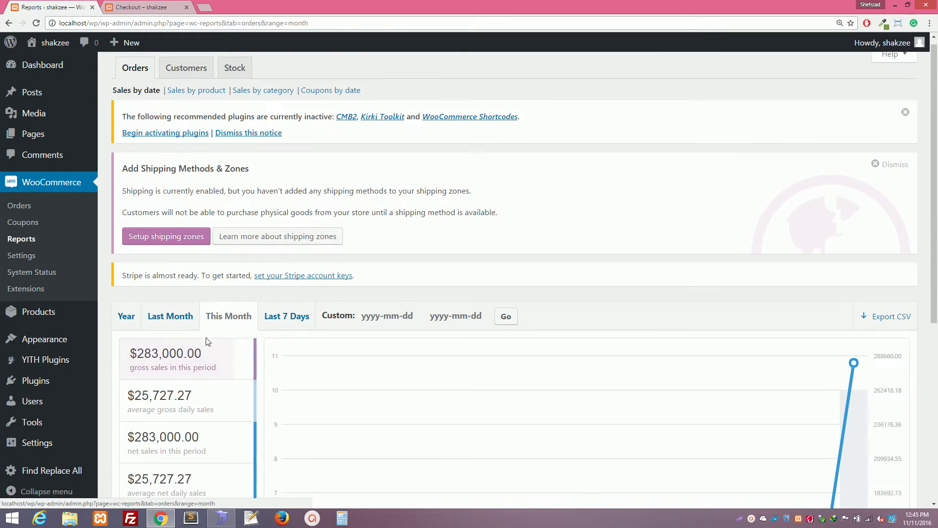
pyautogui.scroll(-3, 205, 339)
pyautogui.scroll(-3, 429, 334)
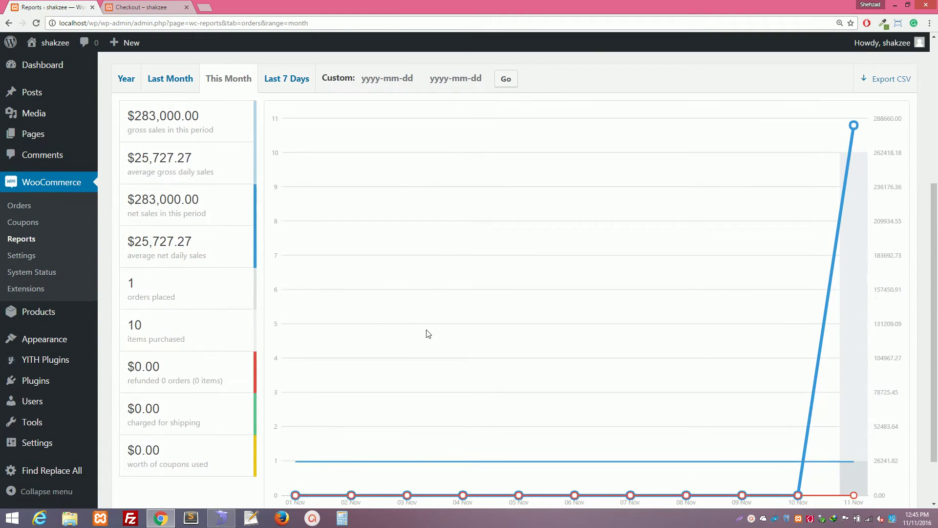
pyautogui.scroll(5, 428, 334)
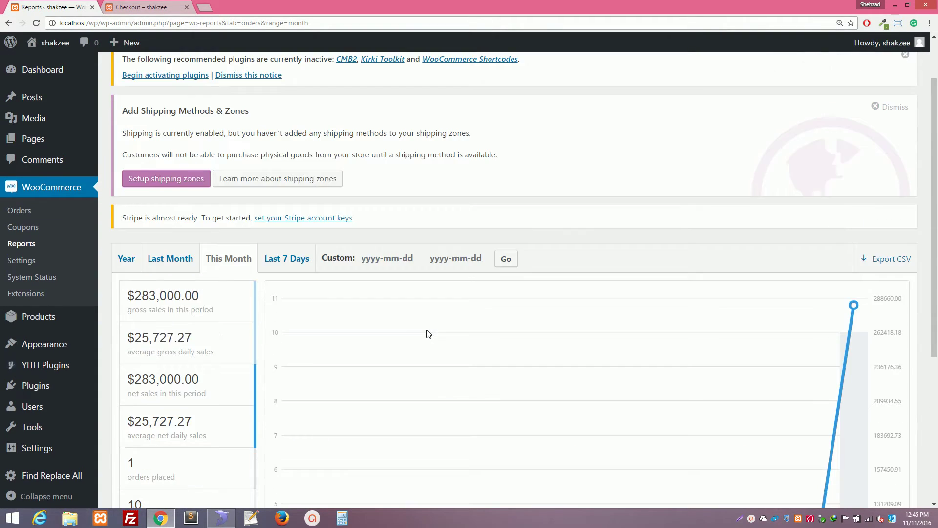
pyautogui.scroll(-2, 428, 334)
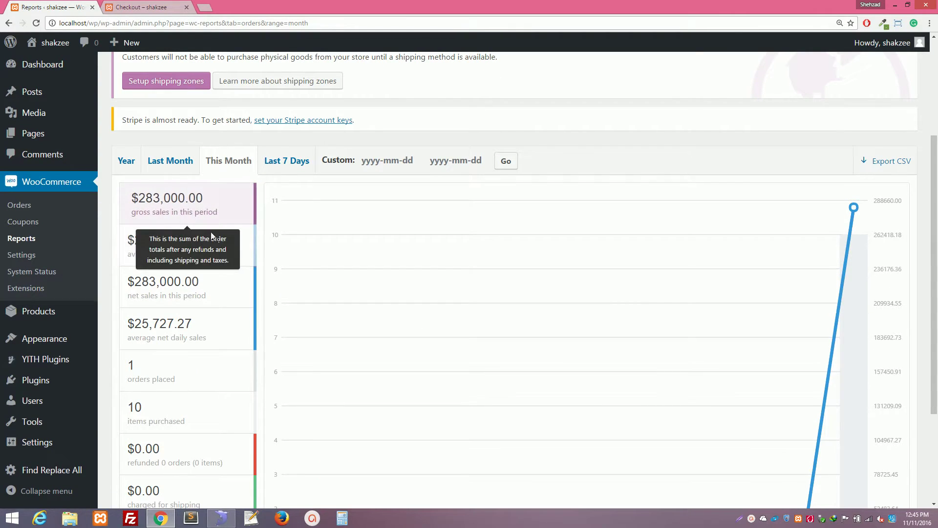
pyautogui.scroll(-3, 243, 309)
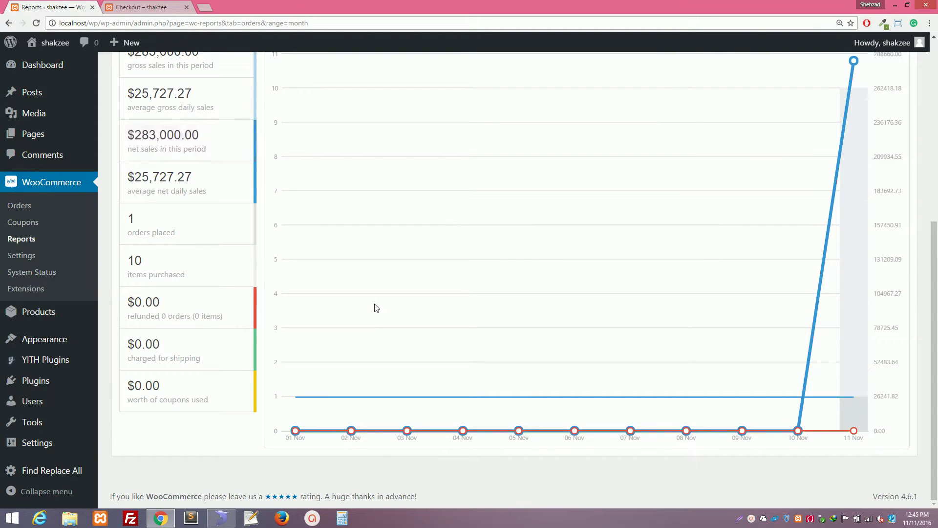
pyautogui.scroll(1, 391, 327)
pyautogui.scroll(6, 391, 332)
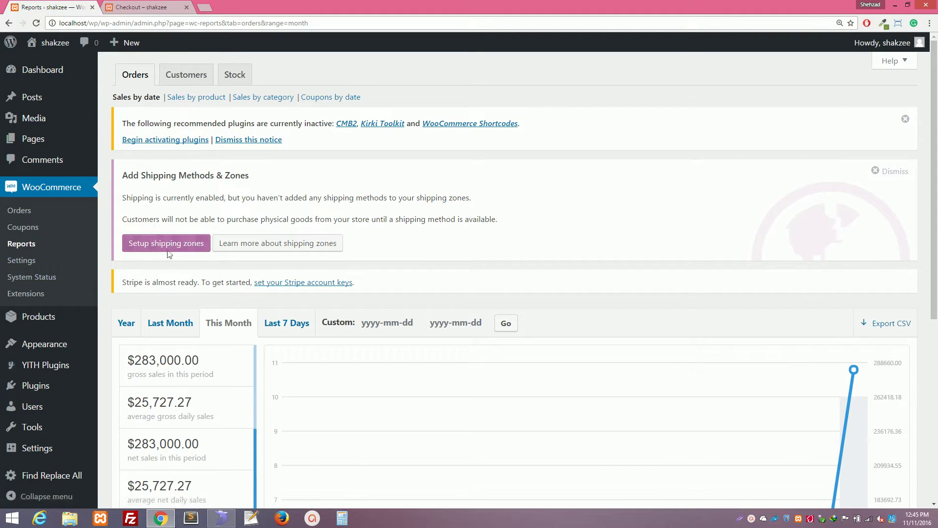
pyautogui.click(286, 316)
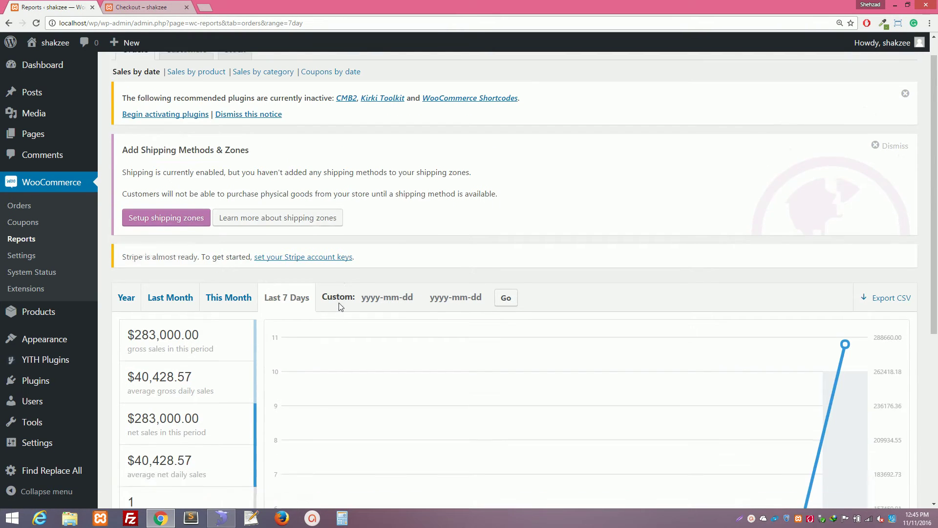
pyautogui.scroll(-6, 339, 313)
pyautogui.scroll(6, 337, 309)
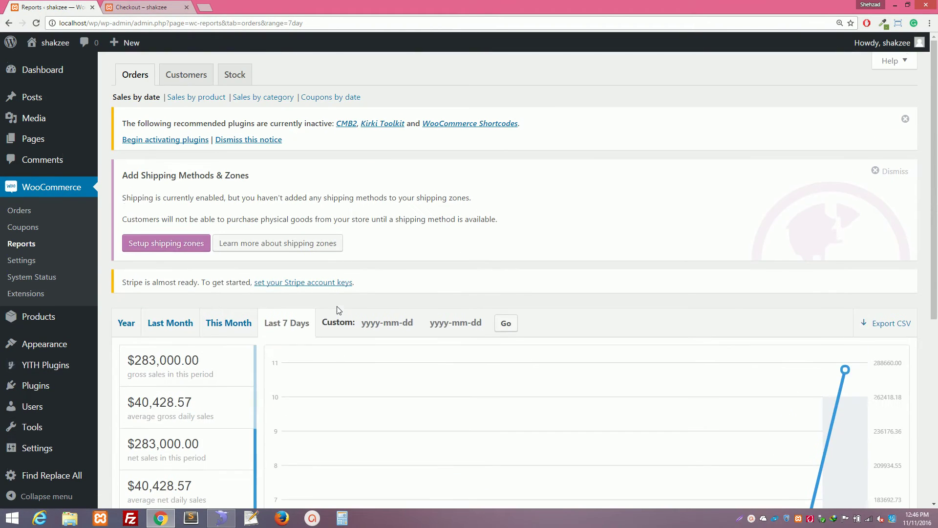
pyautogui.click(9, 23)
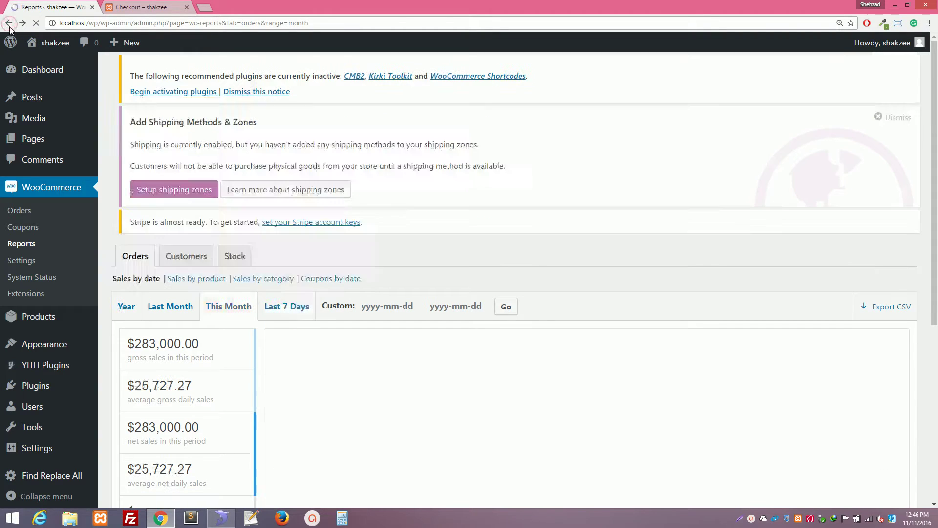
pyautogui.click(13, 57)
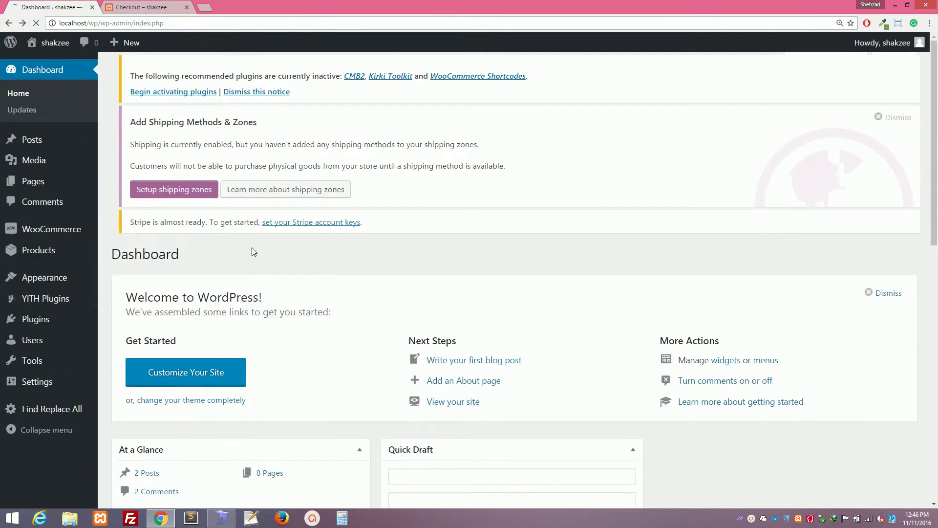
pyautogui.scroll(-10, 254, 273)
# Open the empty '0 orders awaiting processing' list, then switch to the order-received page.
pyautogui.click(146, 406)
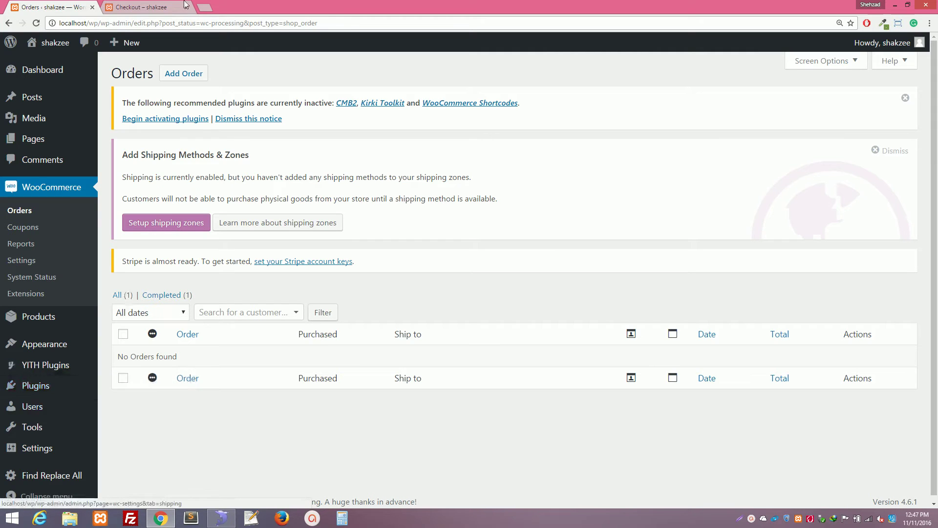
pyautogui.click(164, 5)
pyautogui.hotkey('ctrl', 't')
pyautogui.write('WWW.SHA')
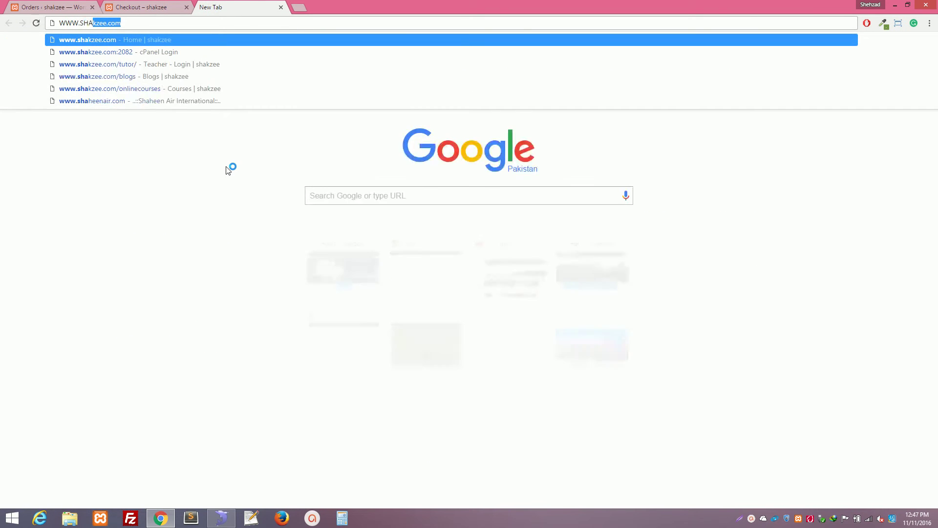
pyautogui.press('Return')
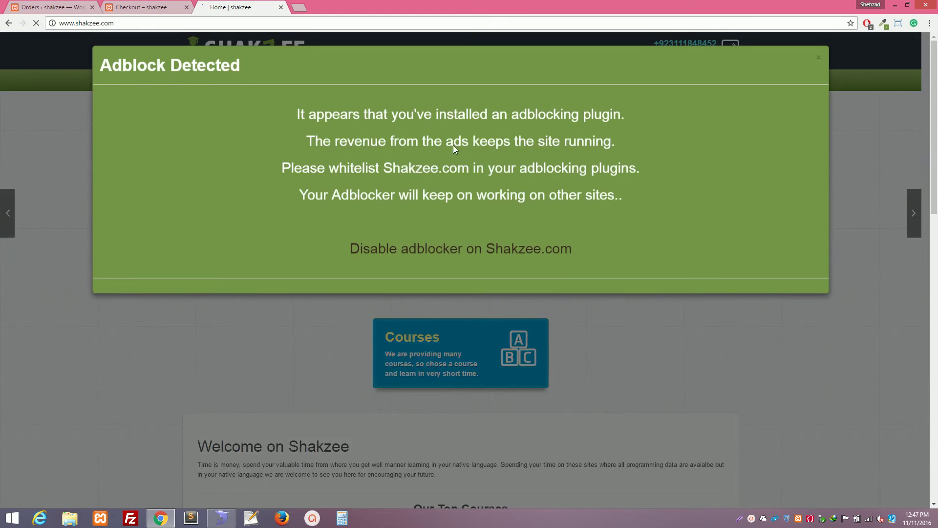
pyautogui.click(820, 61)
pyautogui.click(452, 80)
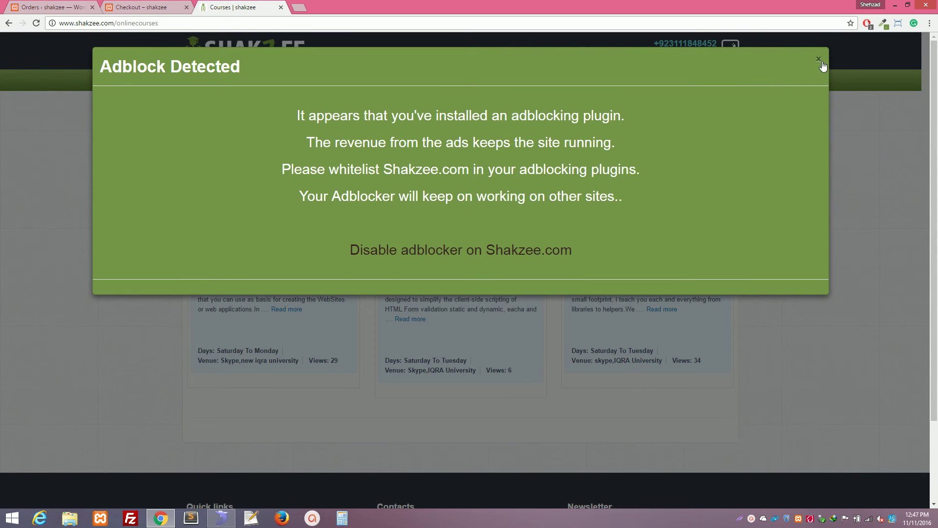
pyautogui.click(819, 61)
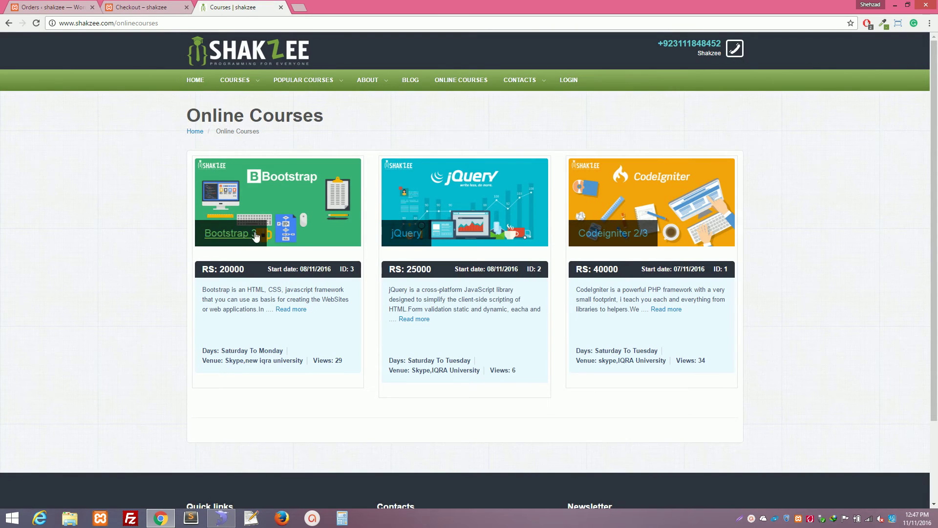
# Highlight the Bootstrap and CodeIgniter (40000) course prices and the IQRA University venue.
pyautogui.moveTo(221, 268); pyautogui.dragTo(245, 266)
pyautogui.click(415, 265)
pyautogui.doubleClick(598, 266)
pyautogui.click(785, 240)
pyautogui.doubleClick(606, 362)
pyautogui.click(596, 364)
pyautogui.moveTo(614, 364); pyautogui.dragTo(667, 358)
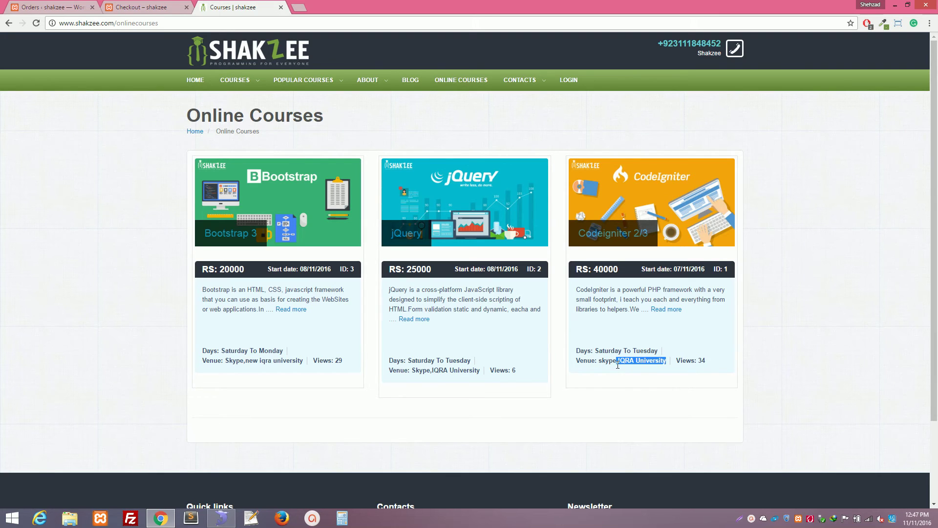
# Review the list of offered courses, then go back to the order-received page for order 42.
pyautogui.click(606, 236)
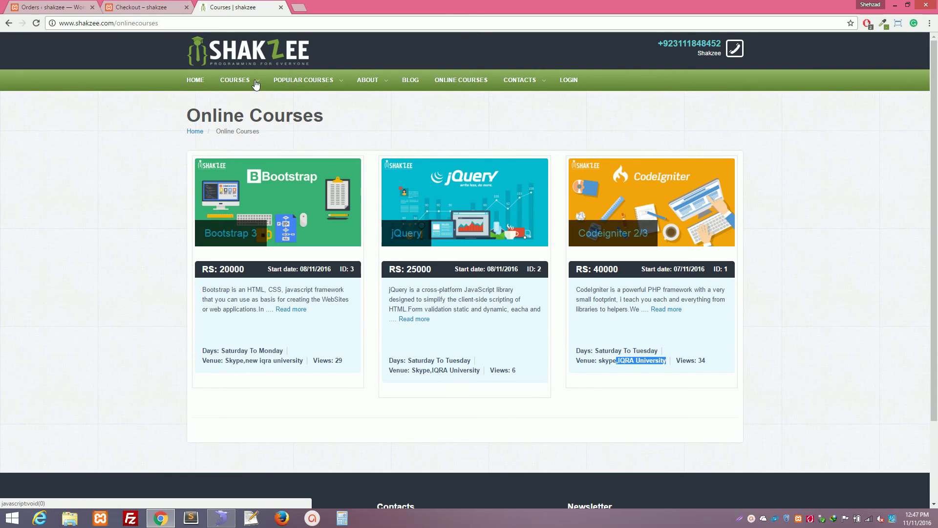
pyautogui.moveTo(252, 84)
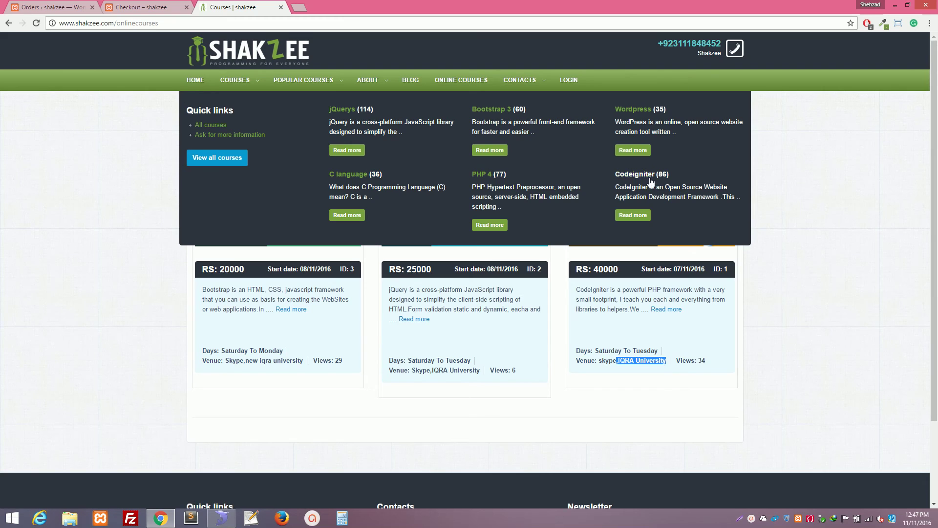
pyautogui.click(783, 170)
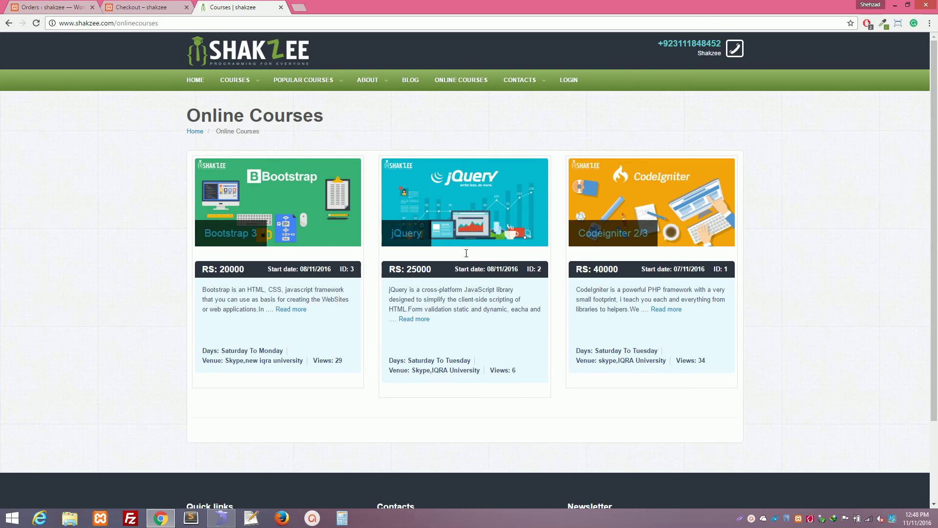
pyautogui.click(135, 6)
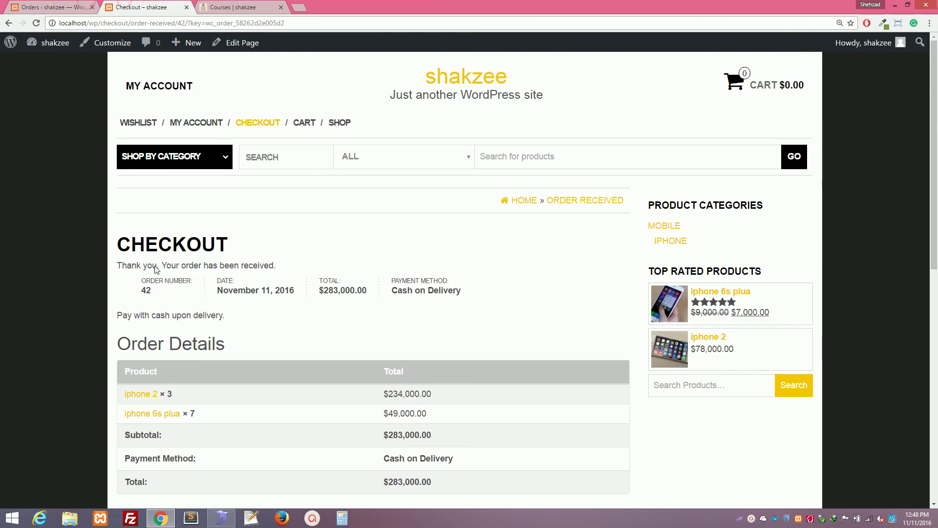